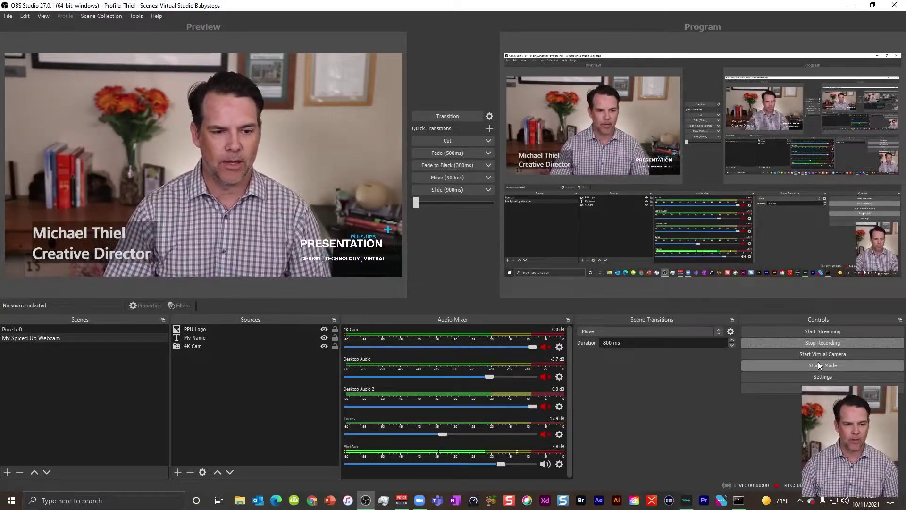
Toggle Studio Mode off and back on, then stage My Spiced Up Webcam in the preview
left_click(820, 364)
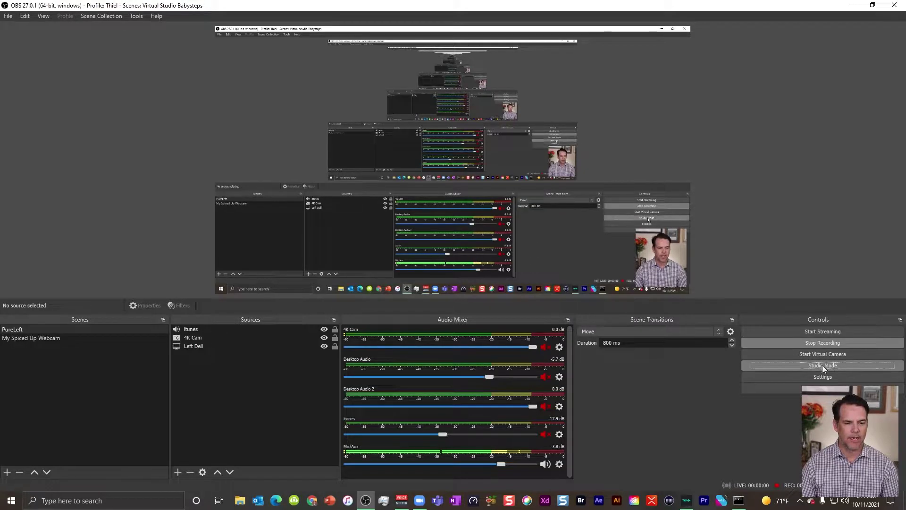
left_click(821, 365)
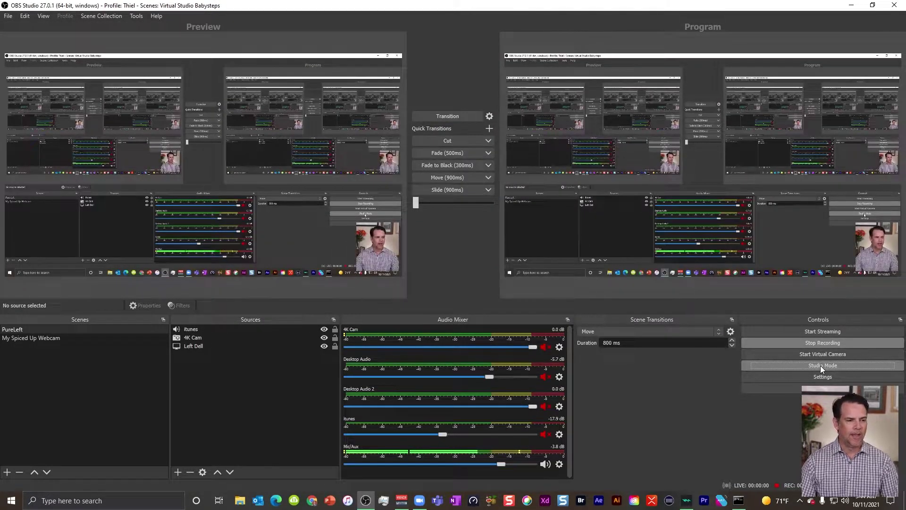
left_click(12, 338)
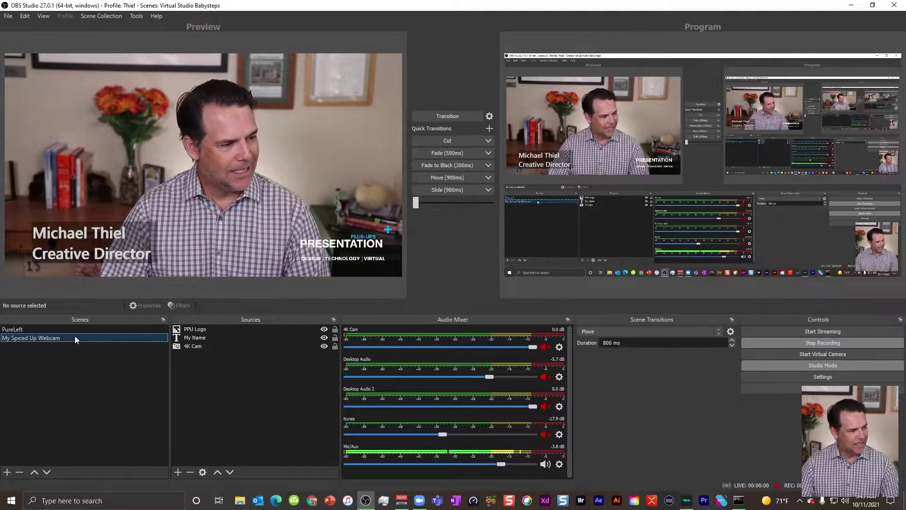
Duplicate the My Spiced Up Webcam scene under the new name 'PiP Large'
right_click(33, 336)
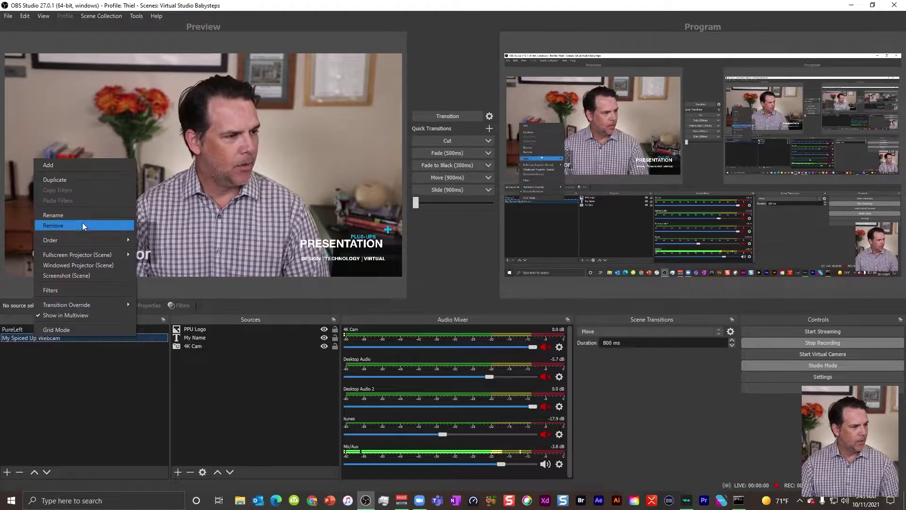
left_click(54, 178)
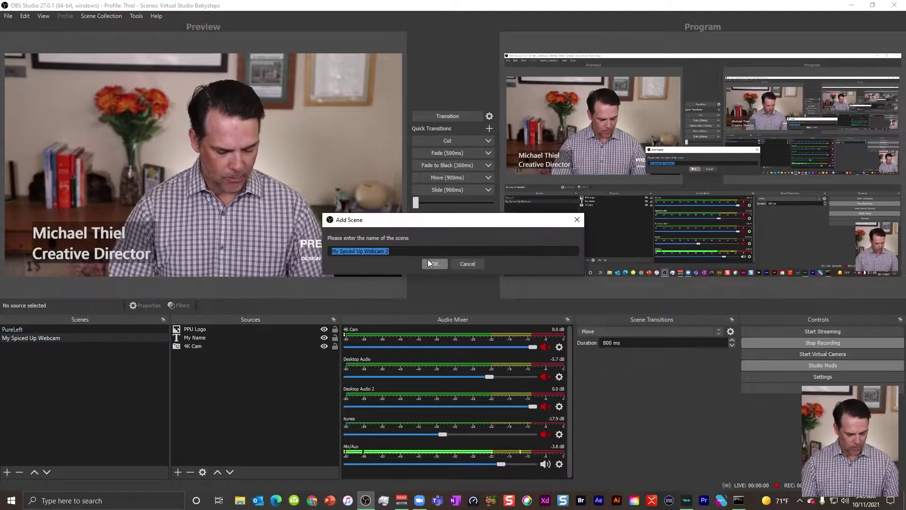
type("pi")
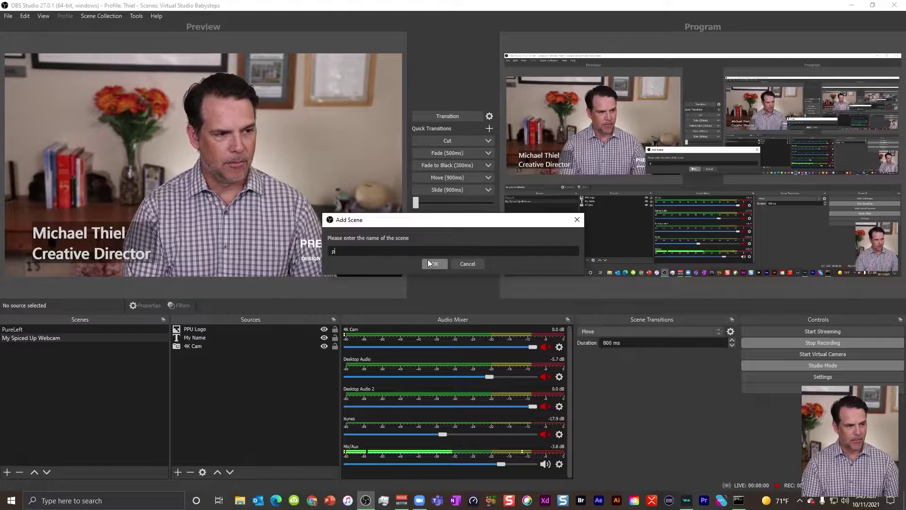
type("P")
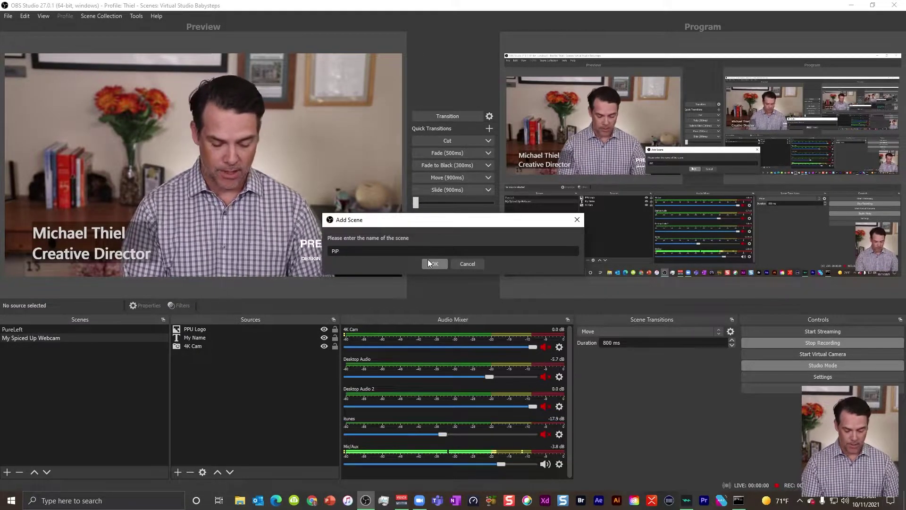
type(" Large")
left_click(428, 259)
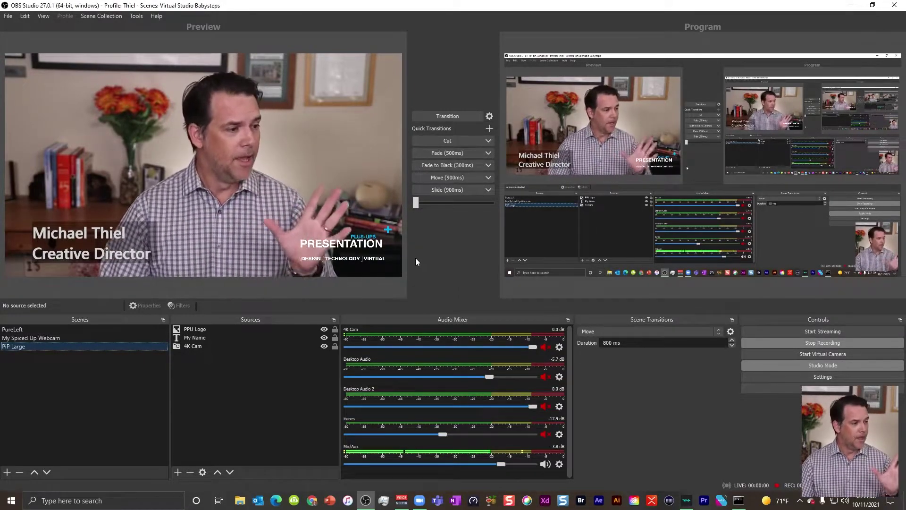
Crop the left and right sides off the 4K Cam into a narrow portrait frame
left_click(97, 157)
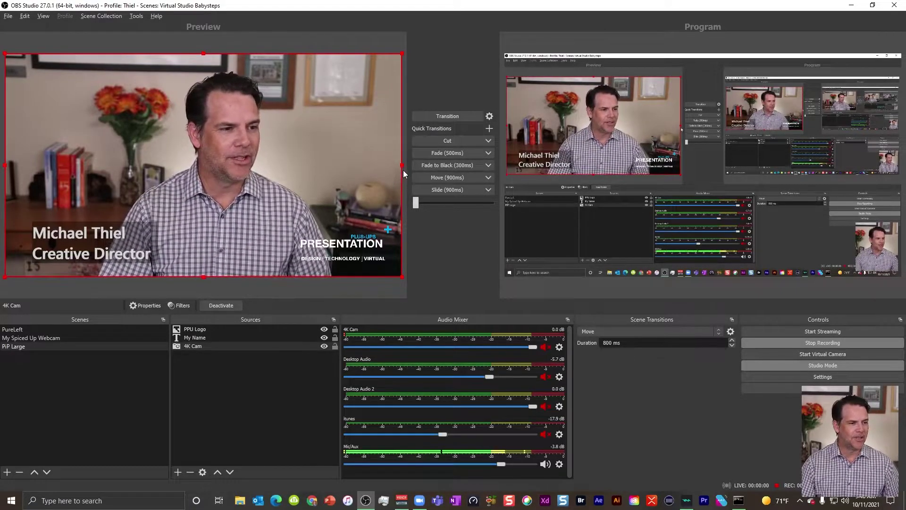
left_click_drag(400, 164, 335, 165)
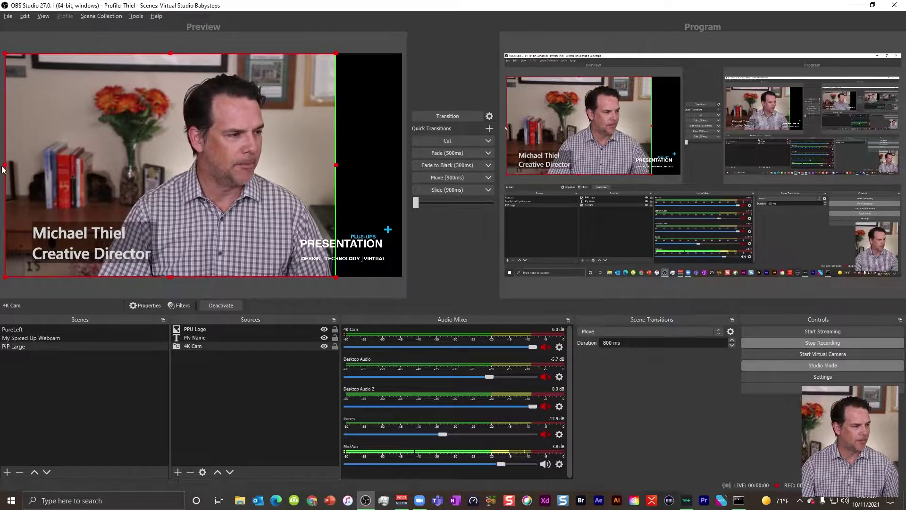
left_click_drag(3, 166, 115, 169)
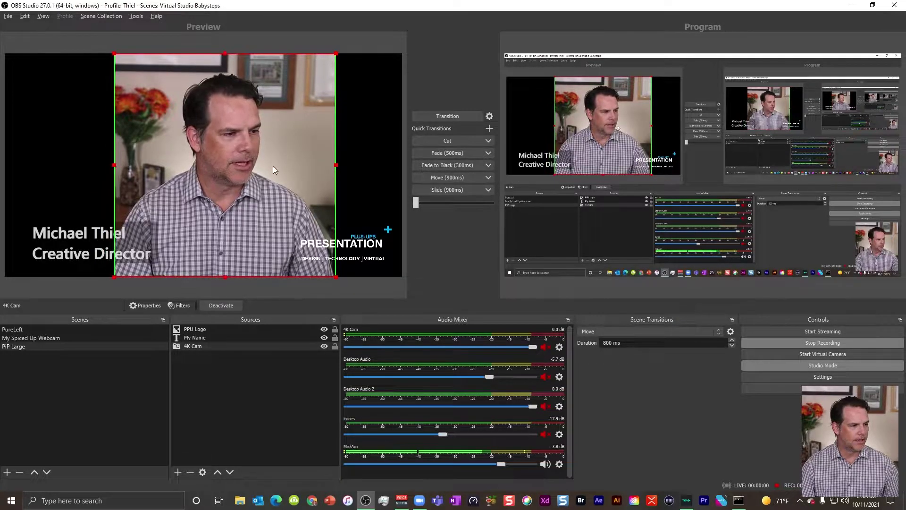
left_click_drag(273, 170, 270, 170)
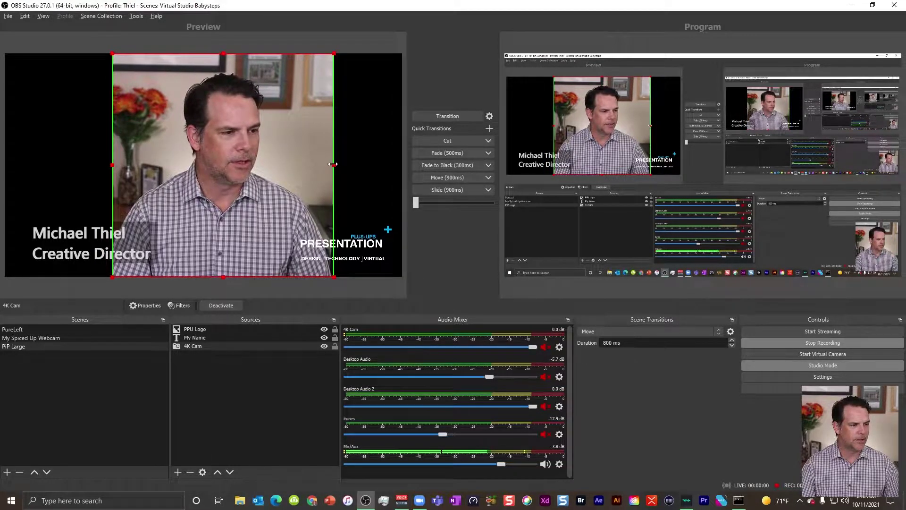
mouse_move(333, 163)
left_mouse_down()
mouse_move(324, 164)
mouse_move(334, 164)
left_mouse_up()
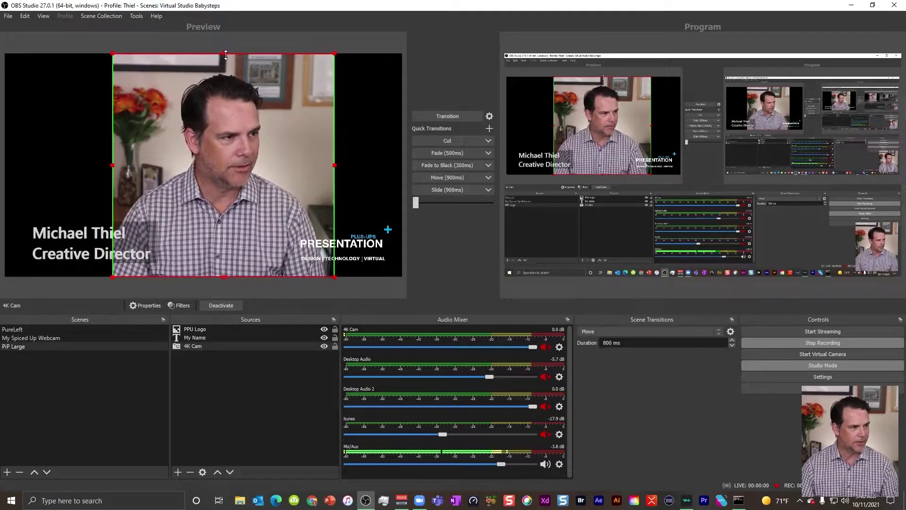
Scale the cropped 4K Cam down to a small box at the upper right
left_click_drag(225, 55, 207, 199)
left_click_drag(184, 236, 381, 159)
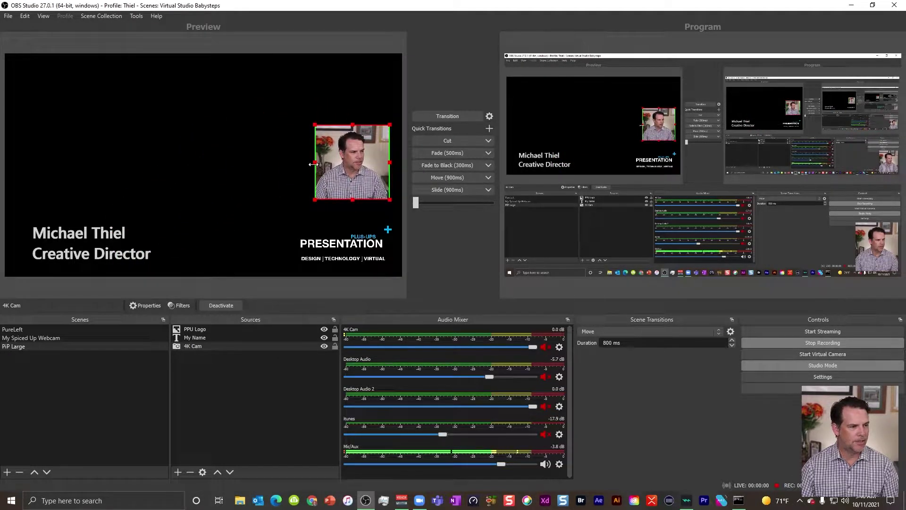
left_click_drag(313, 164, 348, 171)
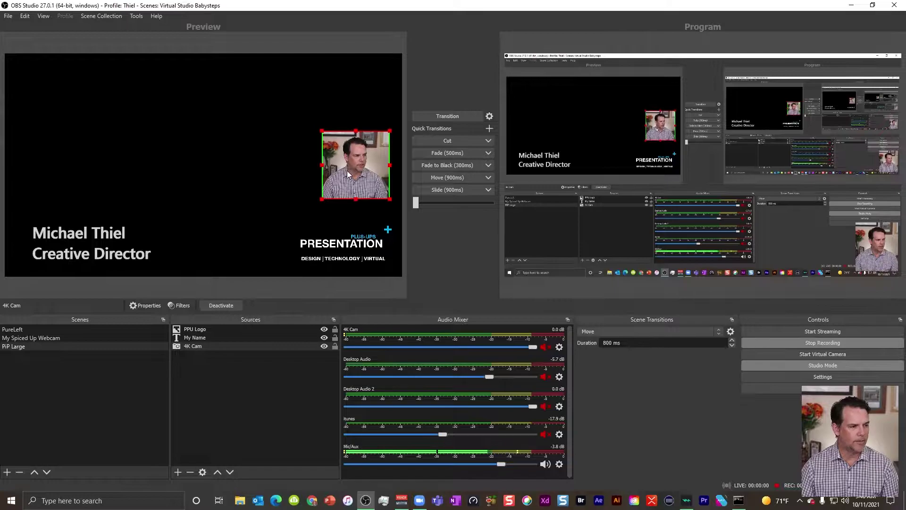
Apply Transform > Center Vertically to the small 4K Cam box
right_click(342, 163)
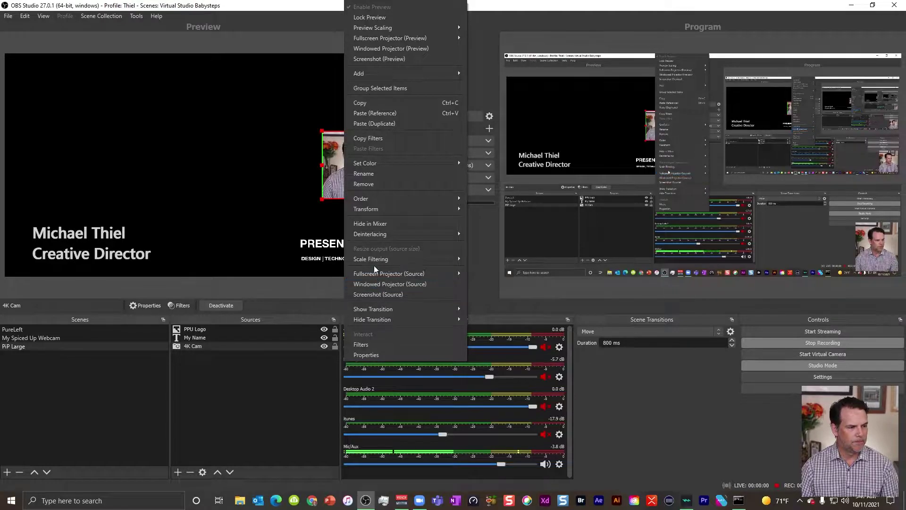
mouse_move(369, 211)
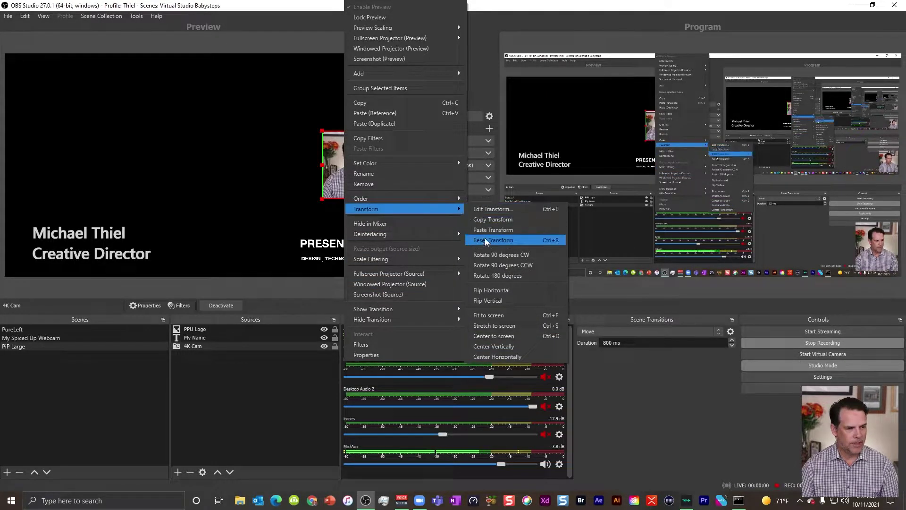
left_click(505, 346)
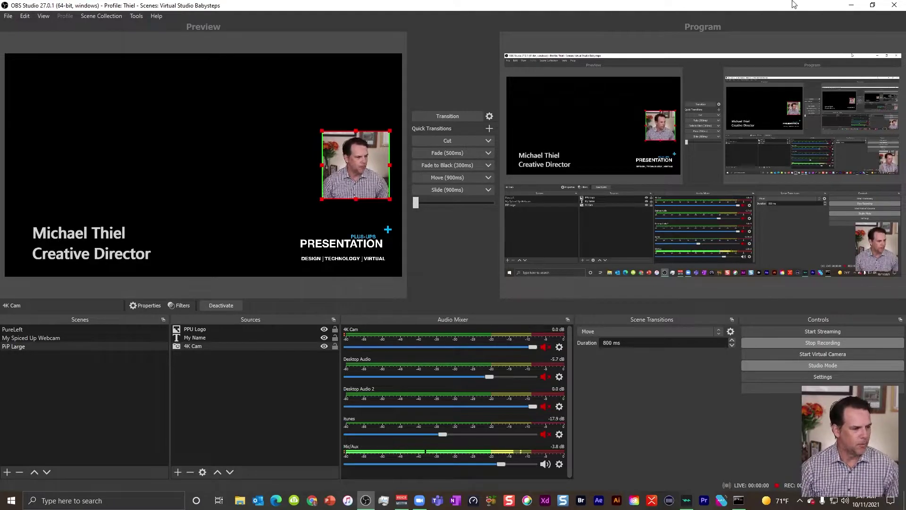
Scale the PPU Logo into the top-right corner and hide the My Name text source
left_click(346, 252)
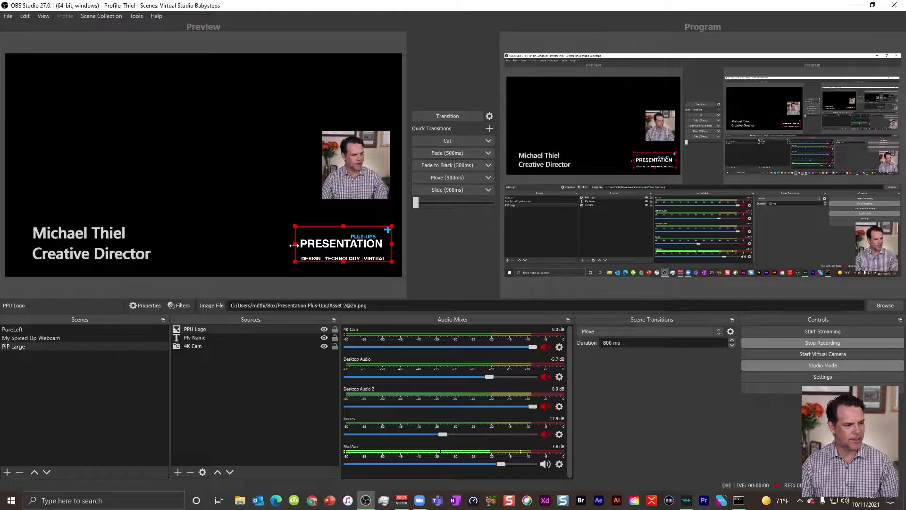
left_click_drag(294, 243, 365, 80)
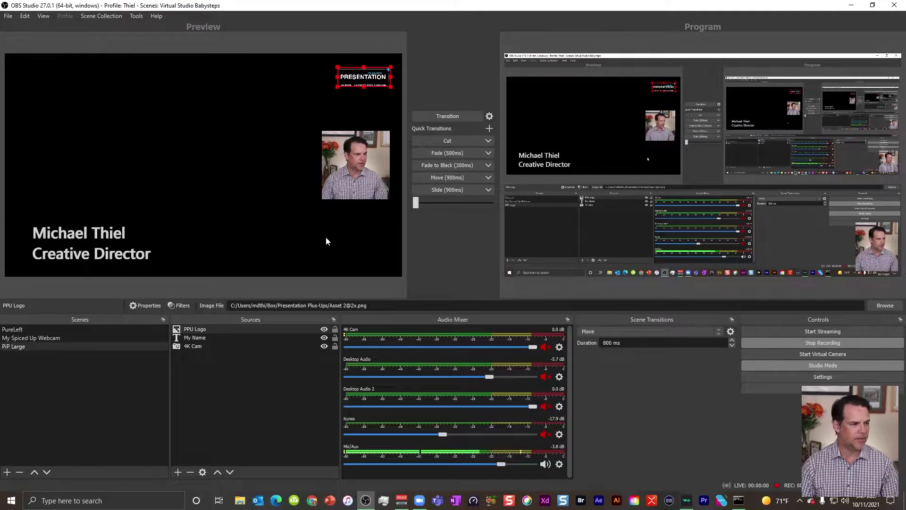
left_click(125, 240)
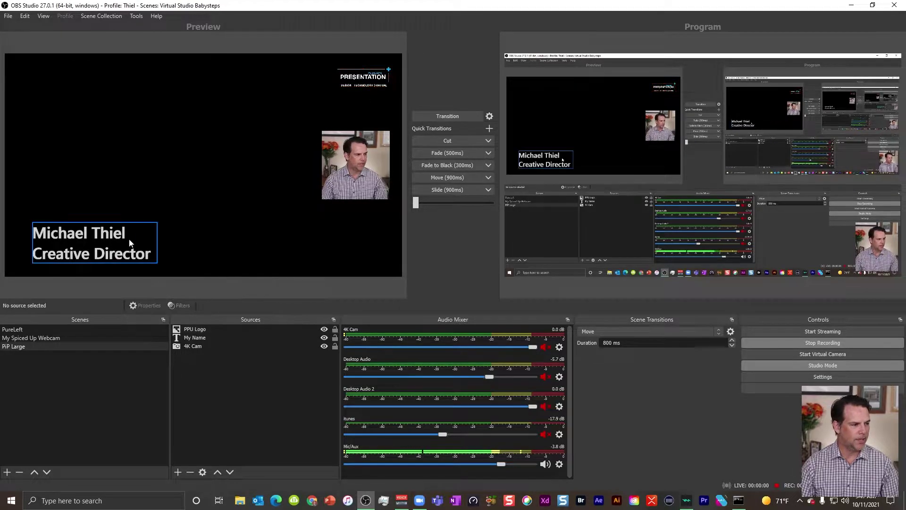
left_click(323, 338)
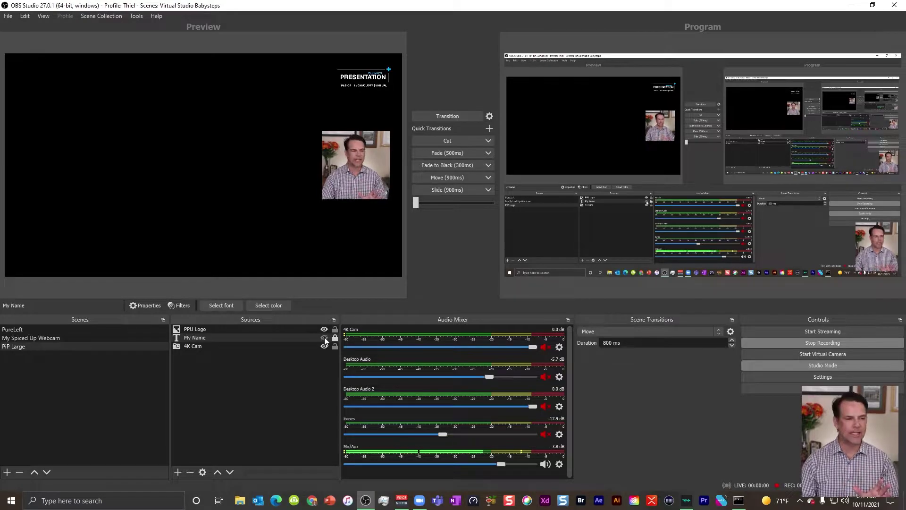
left_click(269, 373)
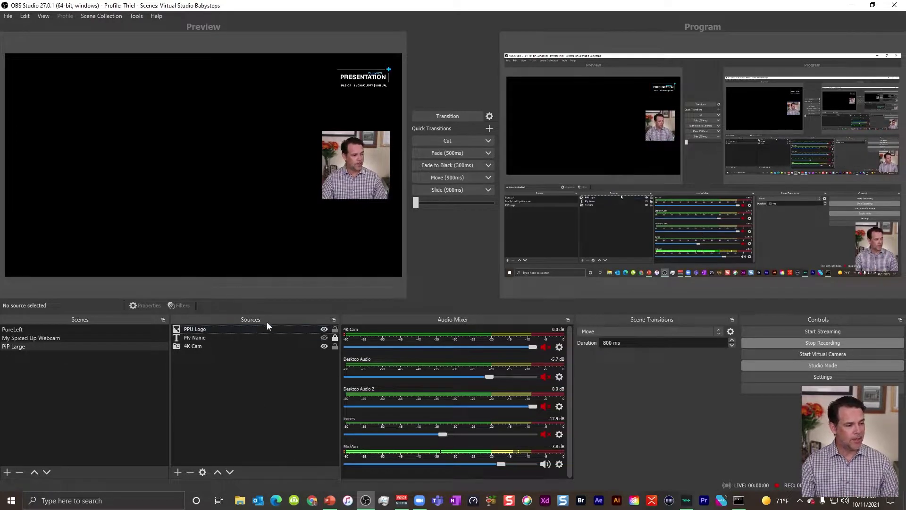
Add a Display Capture source named 'Middle Screen' for Display 3
left_click(177, 472)
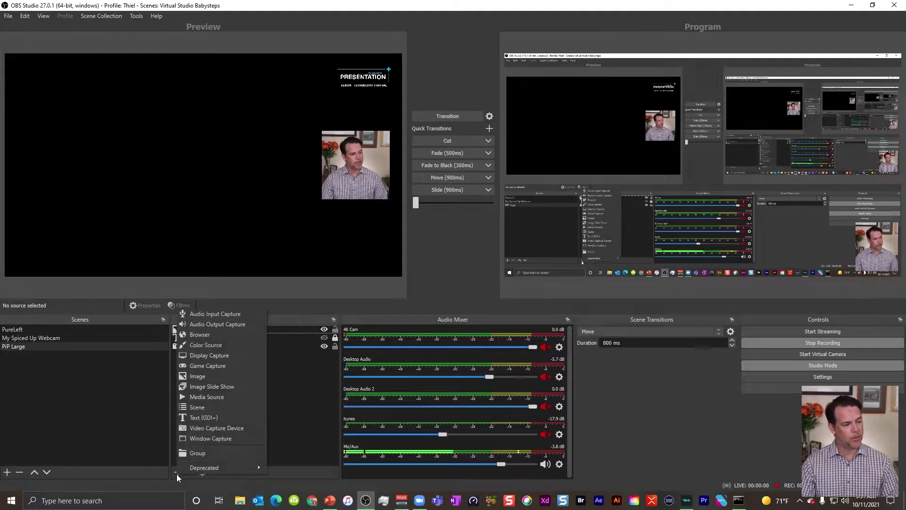
left_click(218, 354)
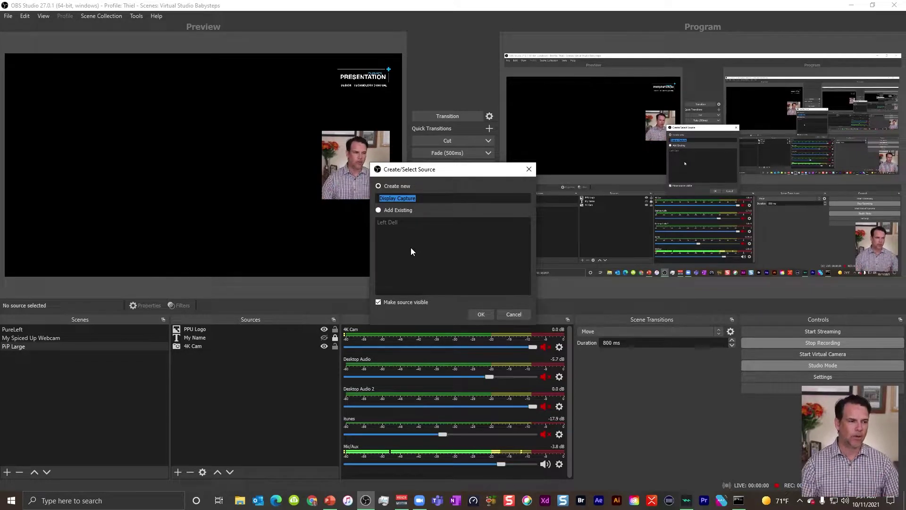
type("Midd")
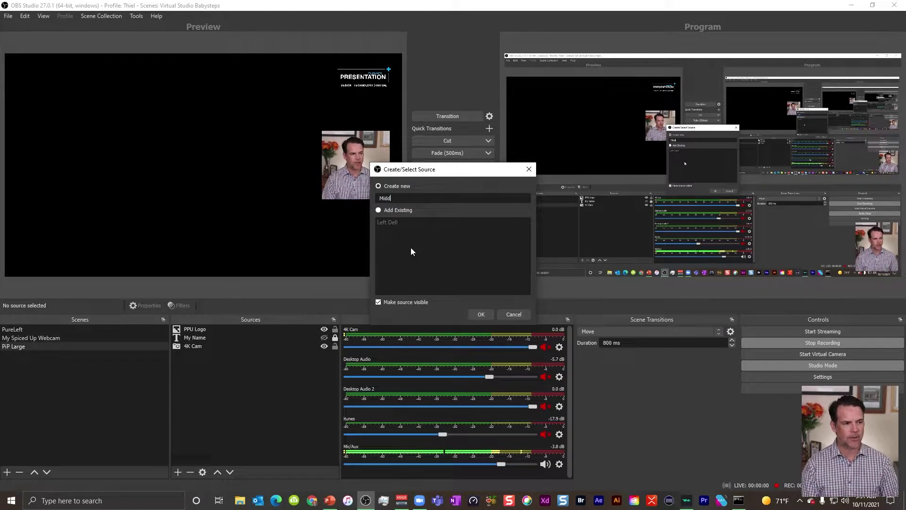
type("le Screen")
key("Return")
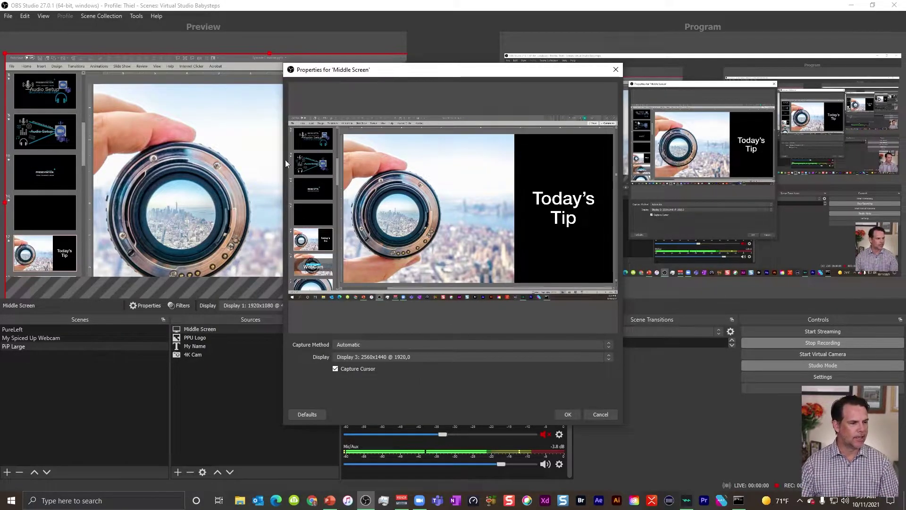
Apply the Display 3 capture, shrink Middle Screen down, and center it vertically
left_click(568, 414)
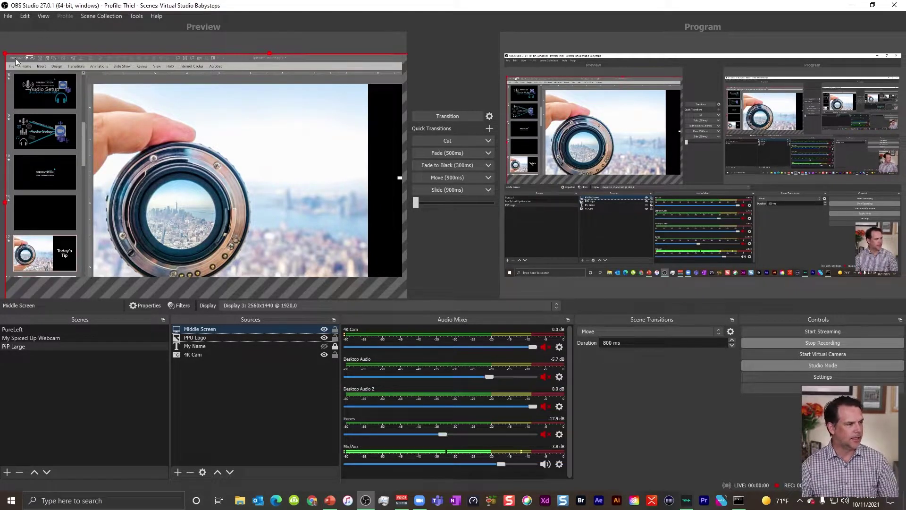
left_click_drag(9, 55, 112, 124)
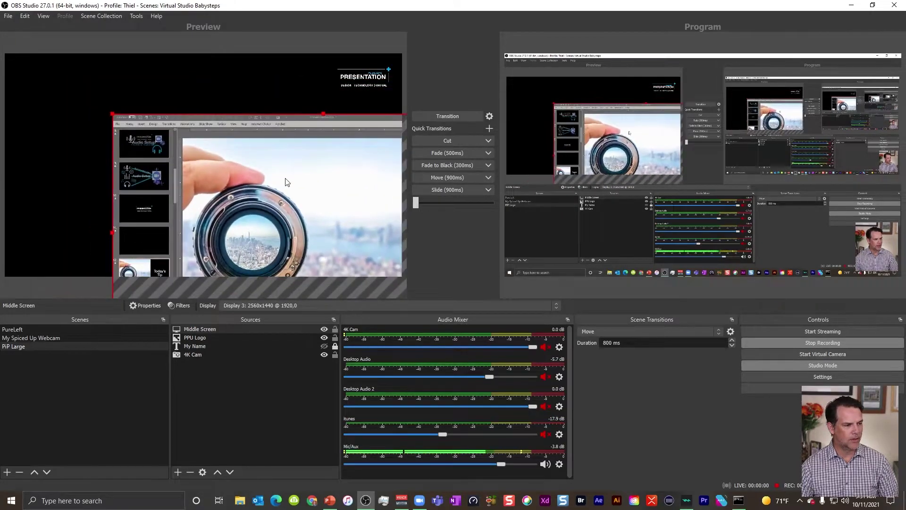
left_click_drag(286, 179, 189, 129)
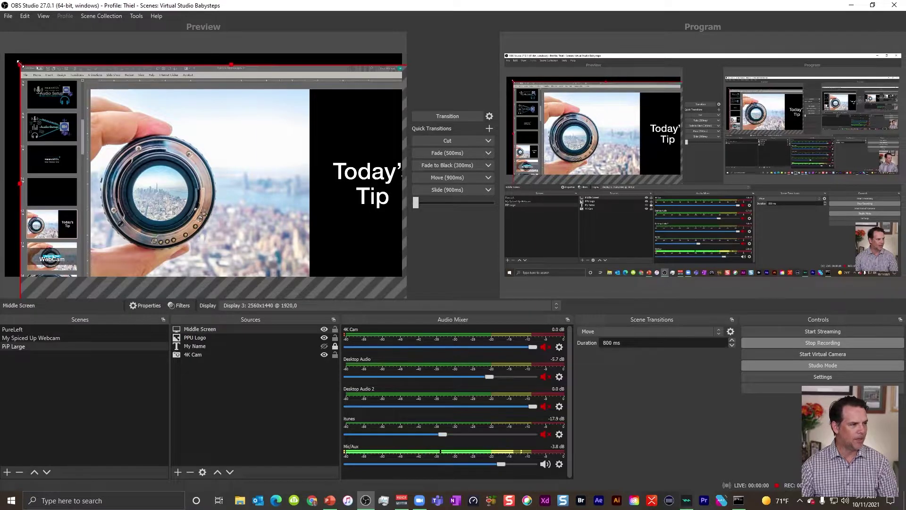
left_click_drag(19, 62, 223, 178)
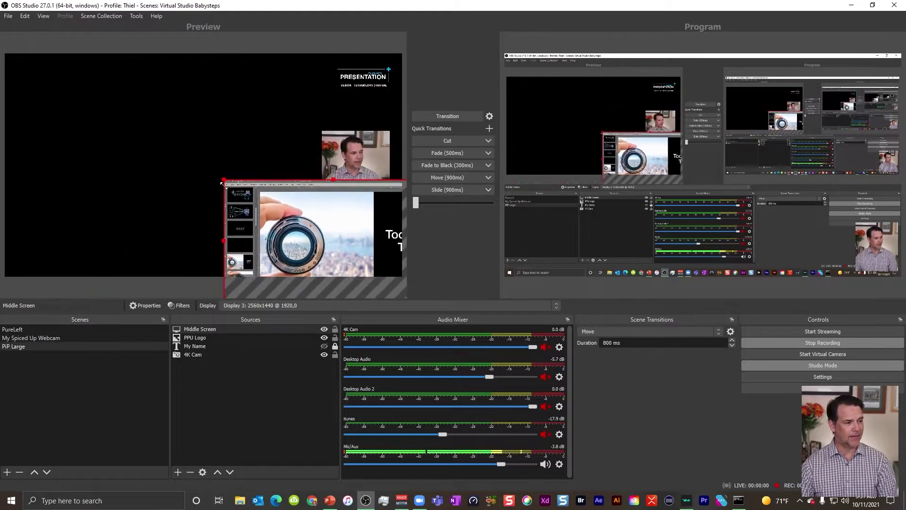
left_click_drag(321, 219, 117, 137)
right_click(118, 146)
mouse_move(157, 353)
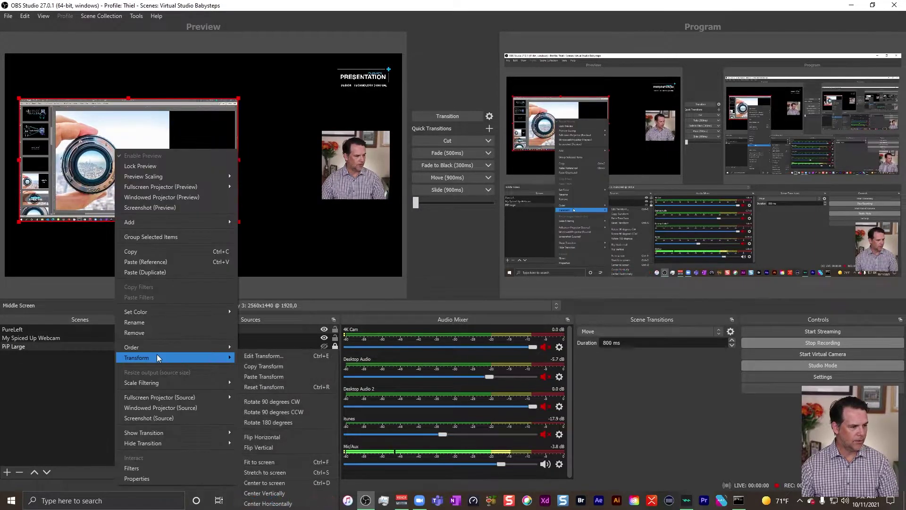
left_click(278, 492)
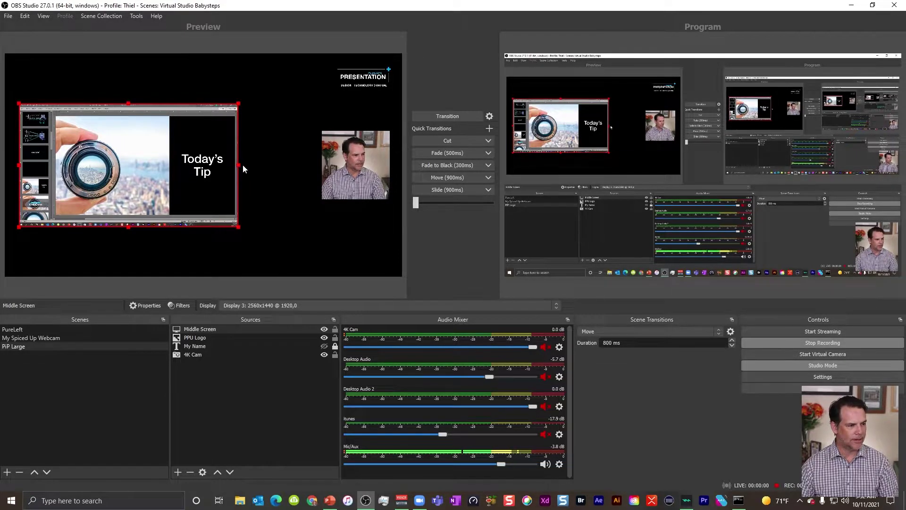
Enlarge Middle Screen beside the logo and webcam, then re-center it vertically
left_click_drag(239, 164, 301, 166)
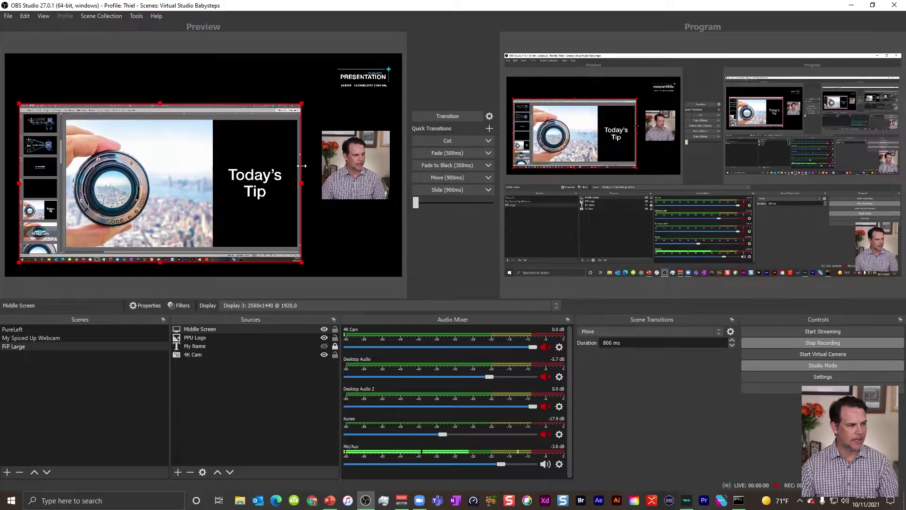
left_click_drag(301, 166, 312, 166)
left_click_drag(211, 188, 194, 170)
right_click(182, 174)
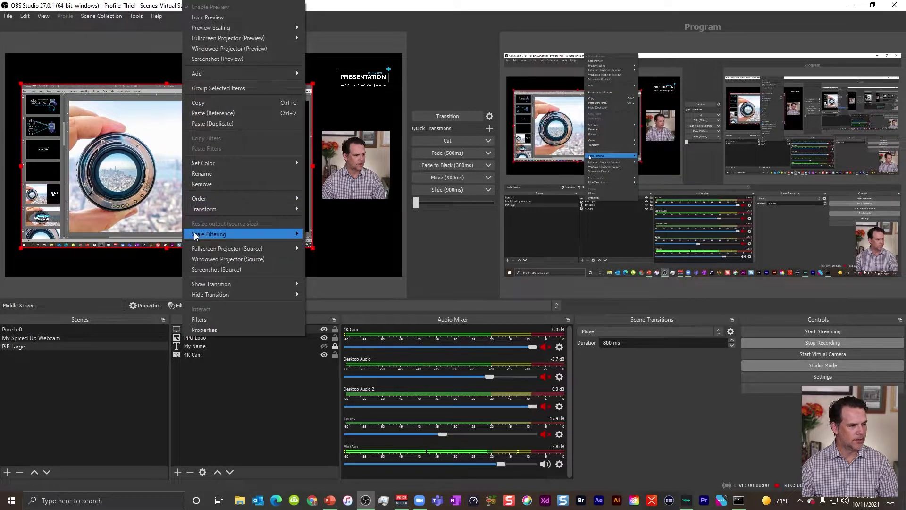
mouse_move(259, 208)
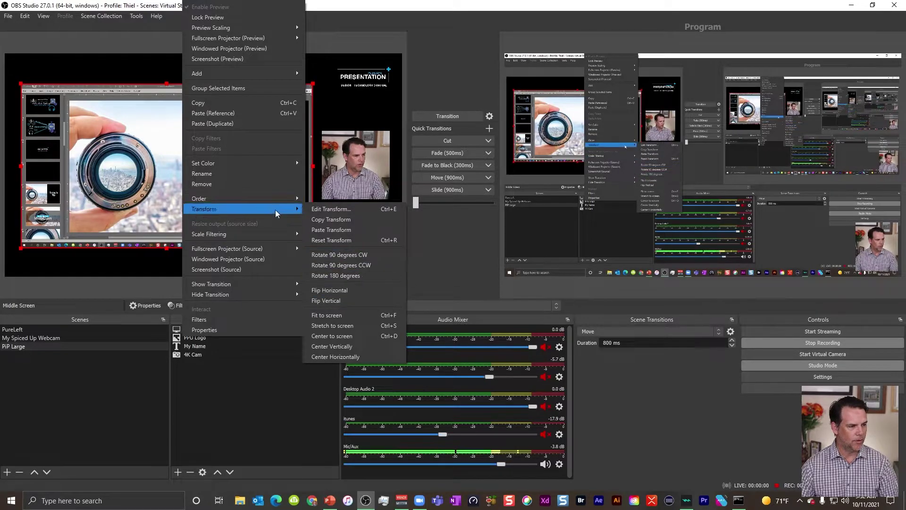
left_click(346, 347)
left_click(374, 252)
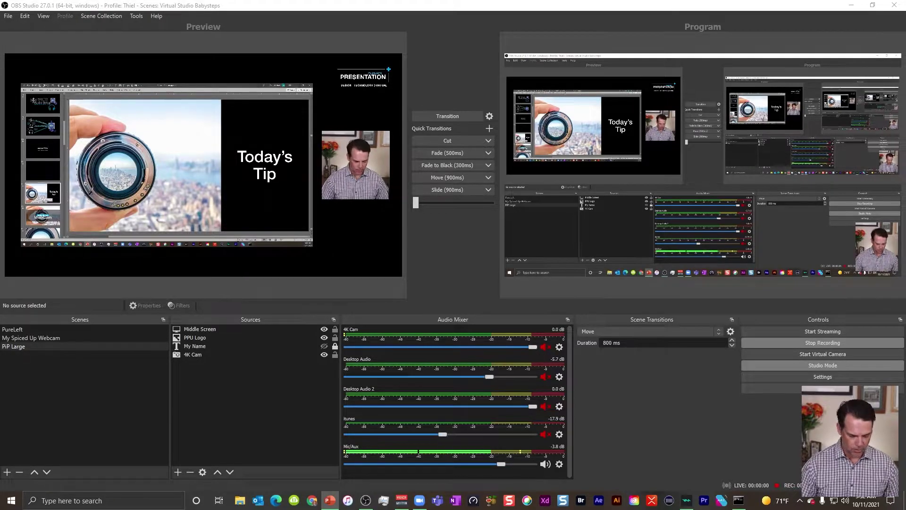
Start the PowerPoint slideshow with F5 and advance to the Spice Up Your WebCam slide
key("F5")
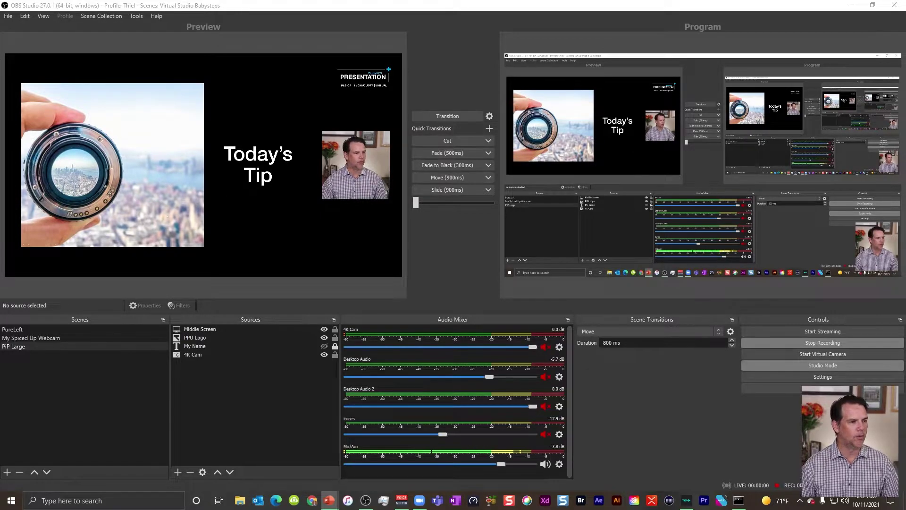
key("Right")
key("Left")
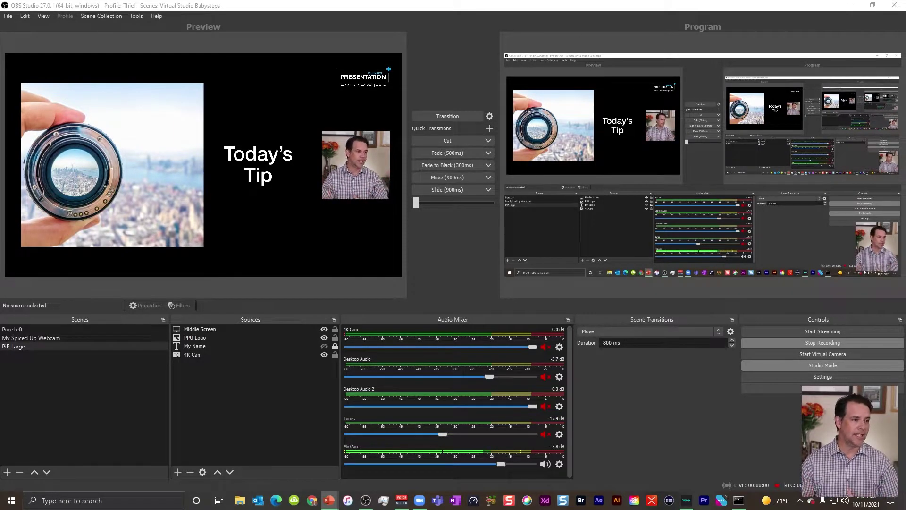
key("Right")
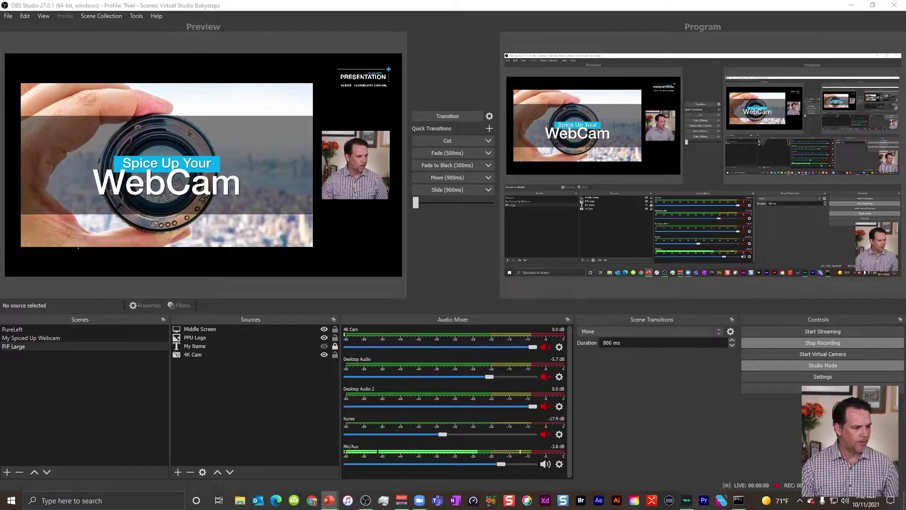
Remove the stray Background source and add an image source named 'Upscale Apt'
left_click(200, 419)
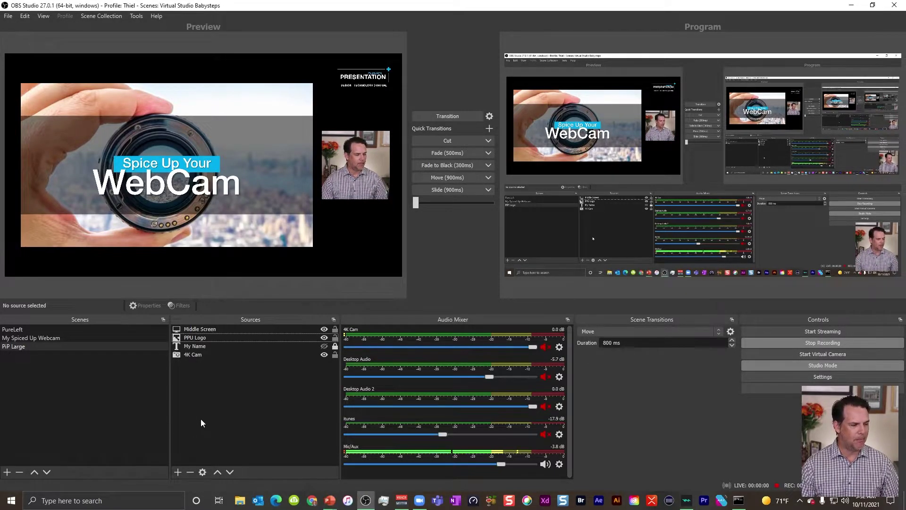
left_click(178, 471)
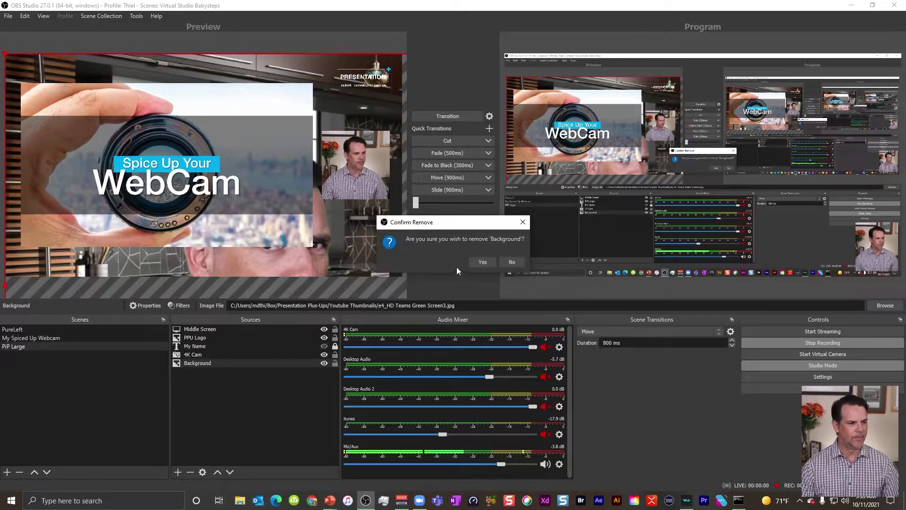
left_click(478, 263)
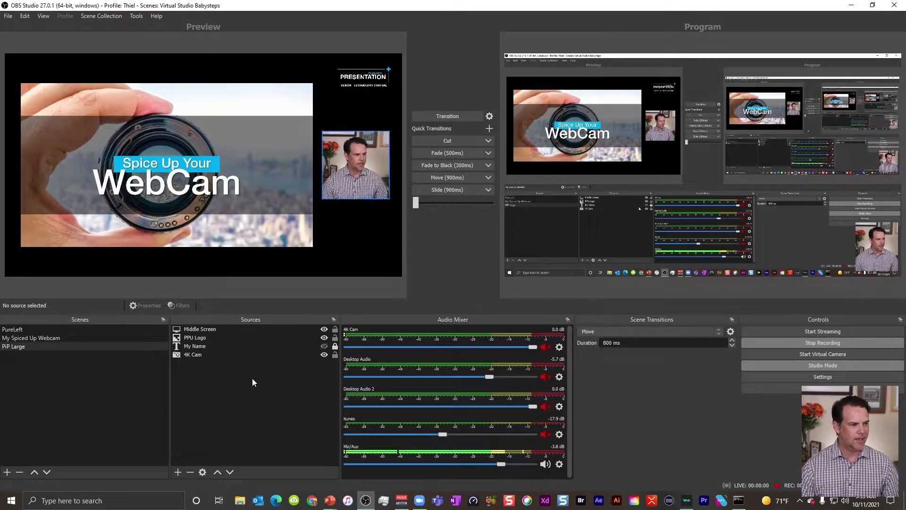
left_click(179, 472)
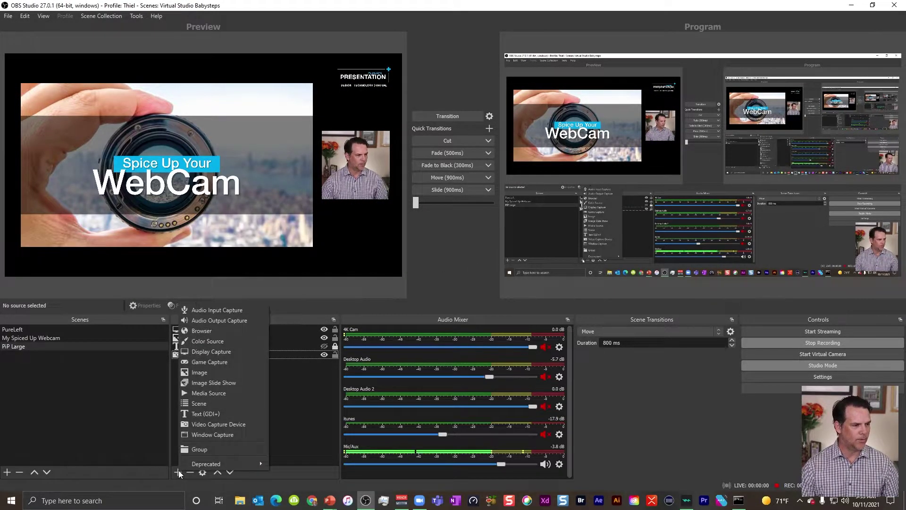
left_click(203, 372)
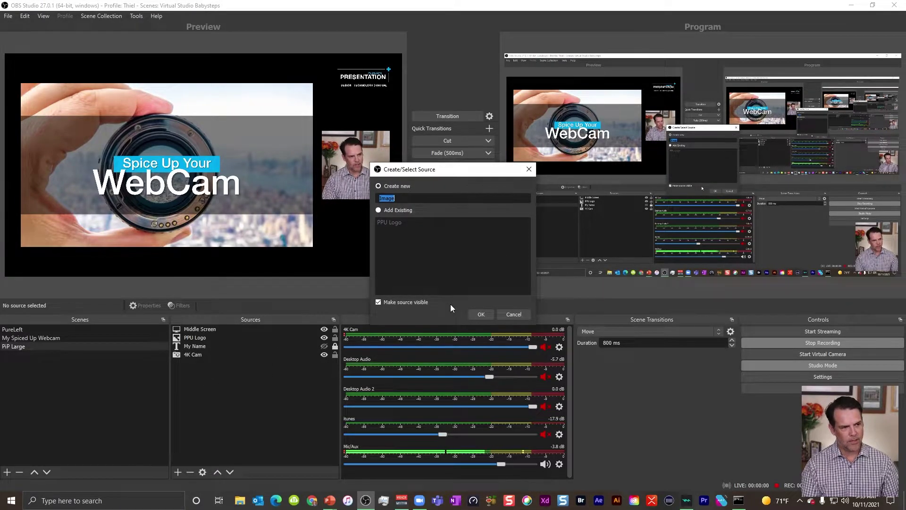
type("Ups")
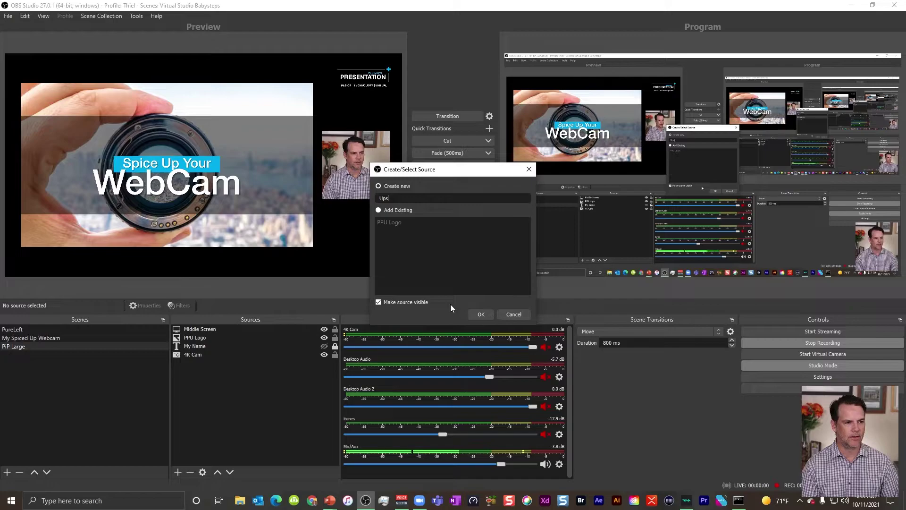
type("cale Apt")
key("Return")
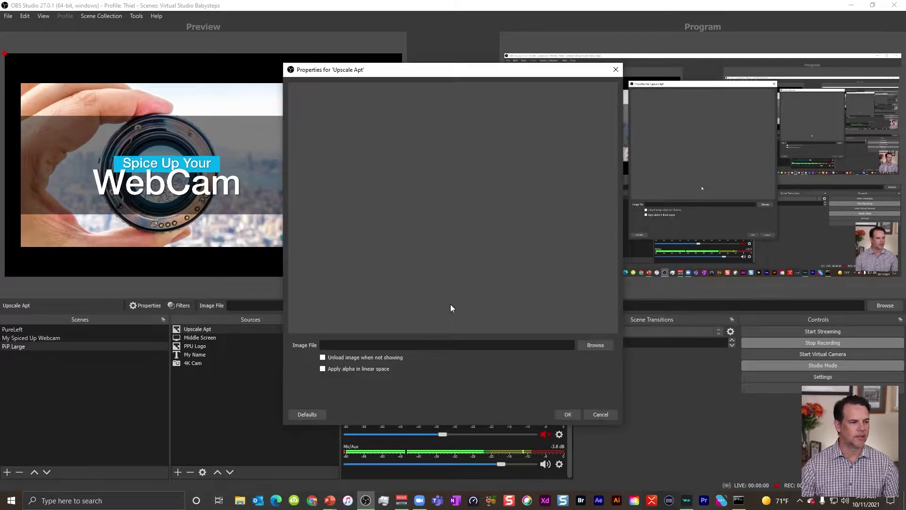
Load the first kitchen JPG from D:\Stock Footage\Sub-Zero into Upscale Apt
left_click(591, 346)
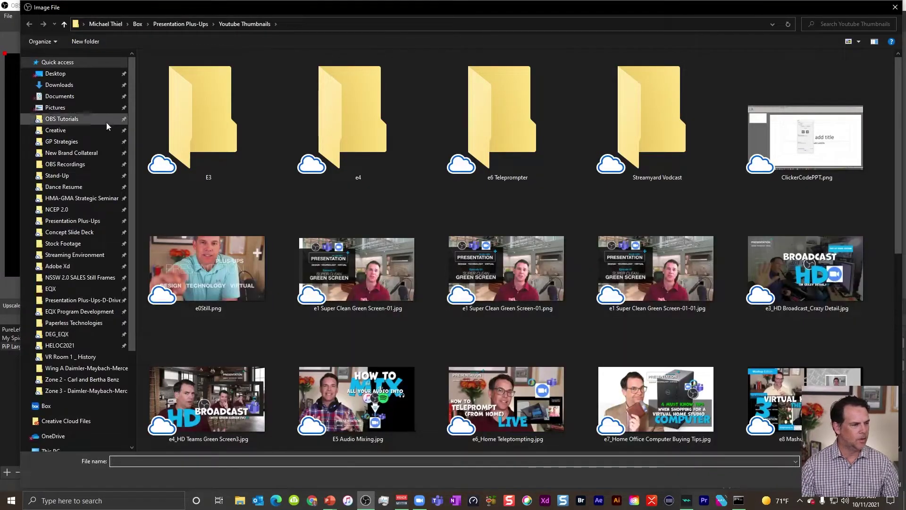
scroll(52, 263, "down", 4)
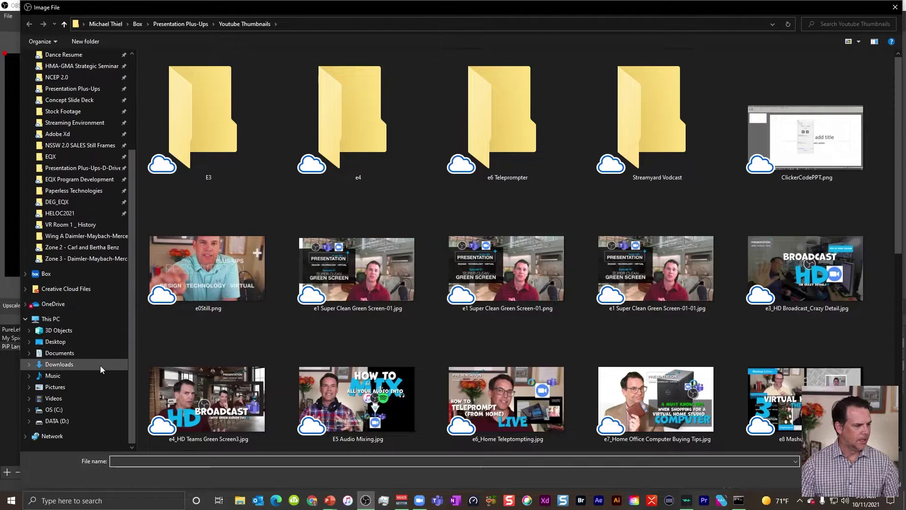
left_click(73, 420)
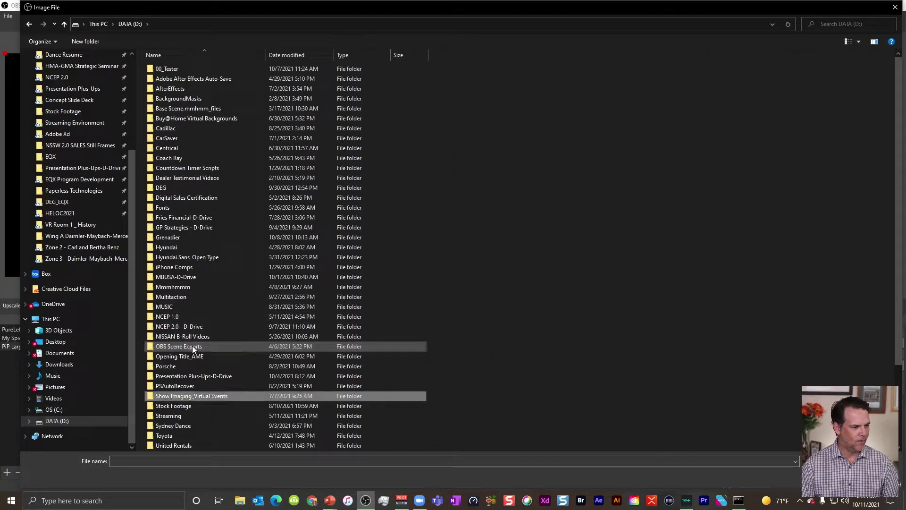
double_click(186, 404)
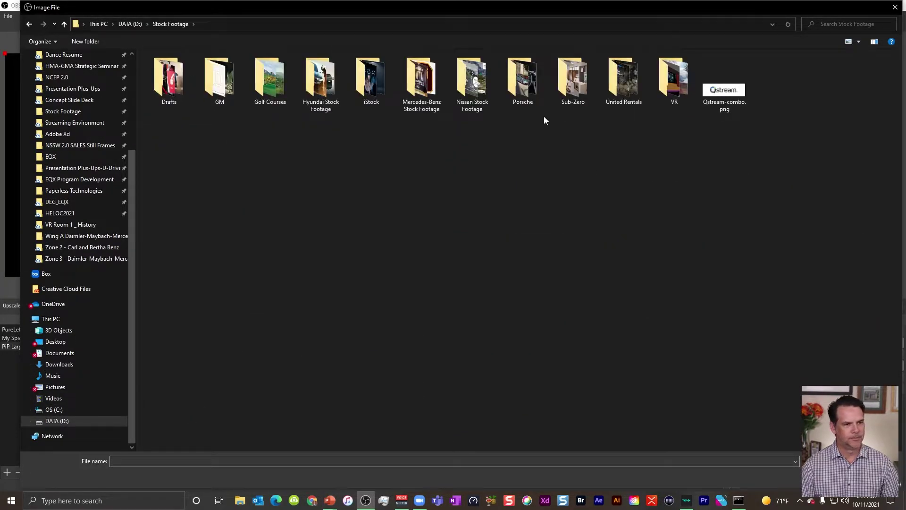
double_click(559, 86)
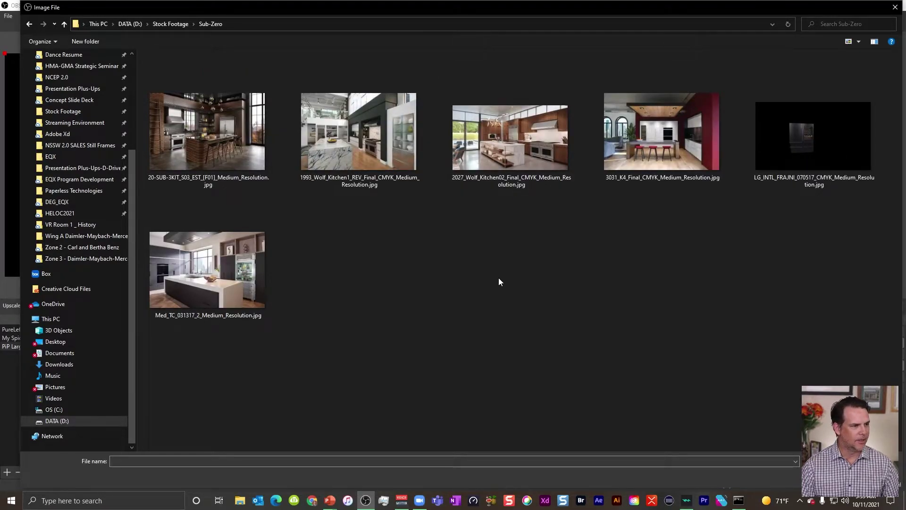
double_click(190, 130)
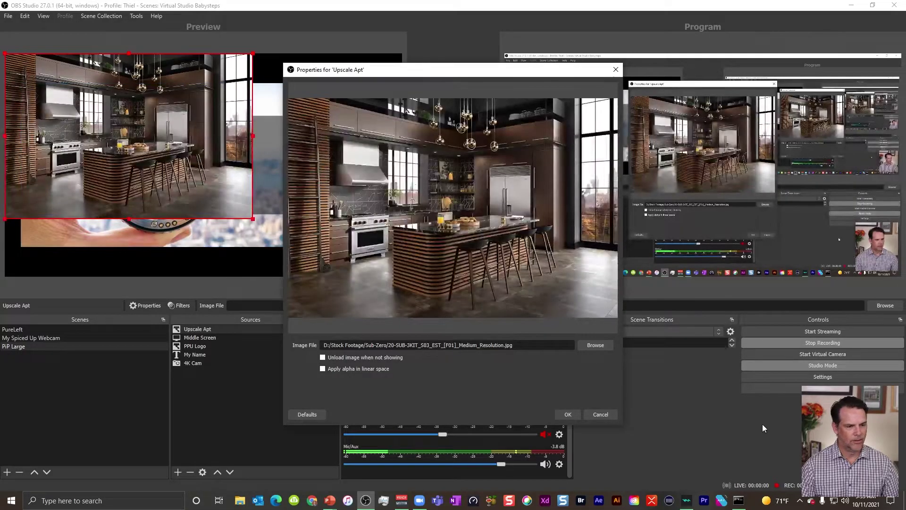
Stretch the Upscale Apt kitchen photo to fill the canvas and move it to the bottom of Sources
left_click(568, 414)
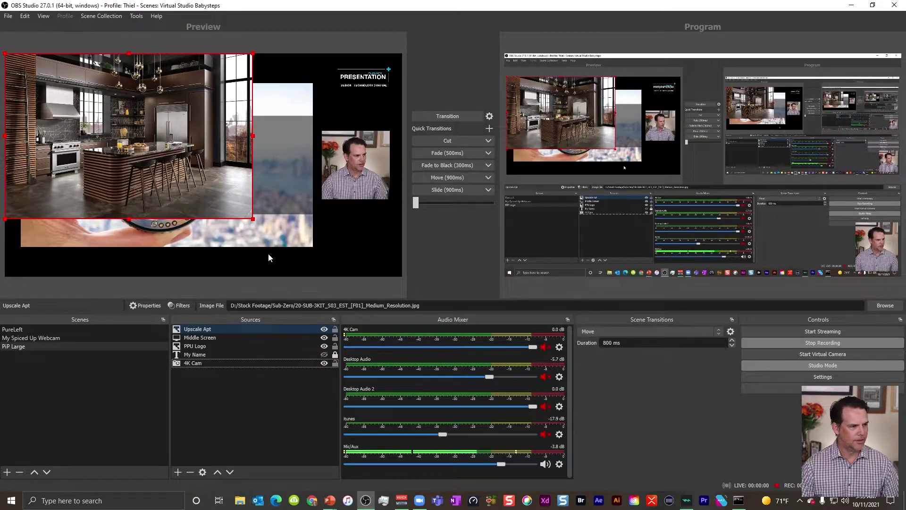
left_click_drag(250, 222, 411, 285)
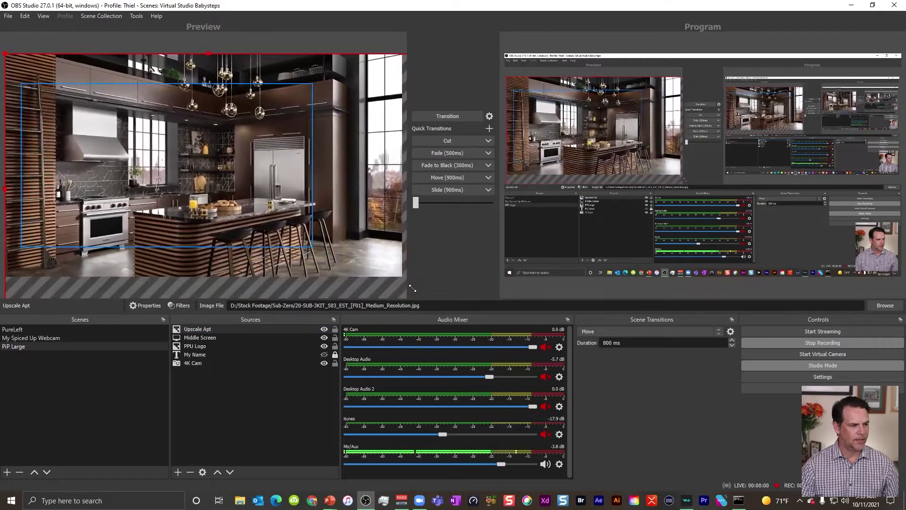
left_click_drag(208, 330, 211, 370)
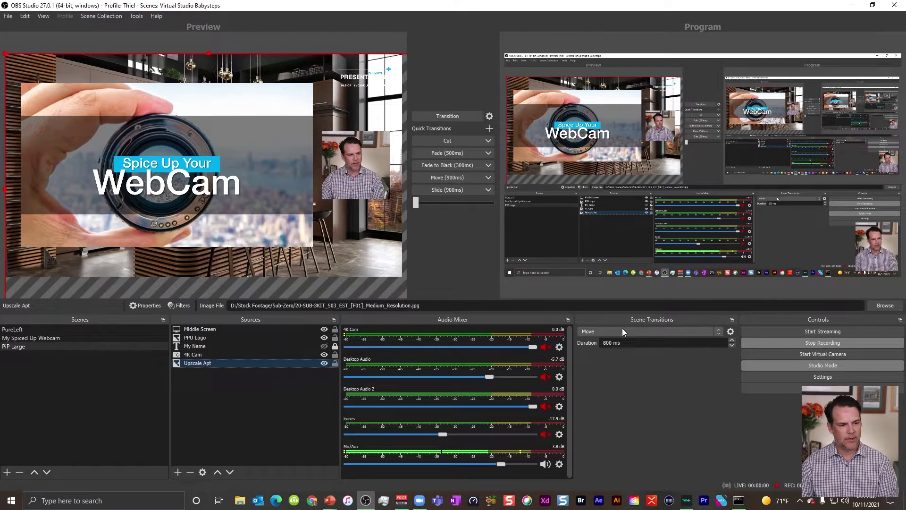
Switch the scene transition from Move to Fade and drag the T-bar to send Preview to Program
left_click(706, 332)
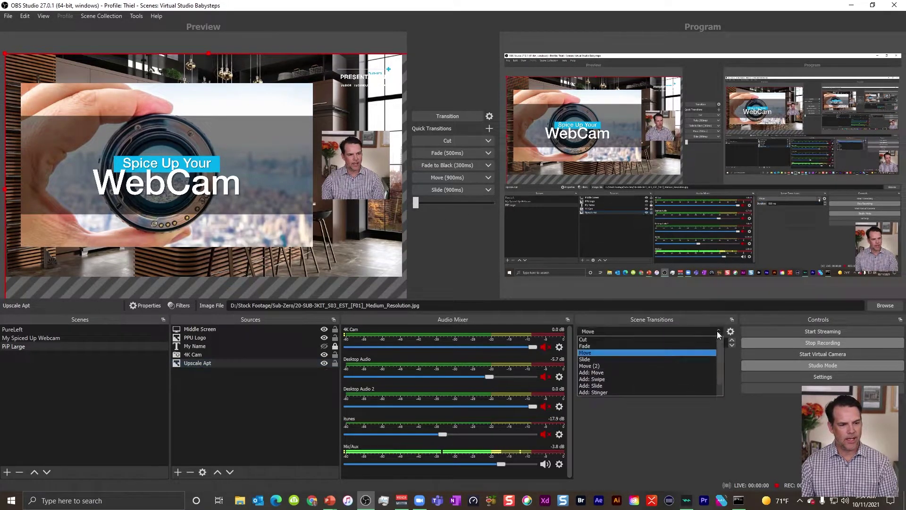
left_click(596, 347)
left_click_drag(417, 202, 423, 203)
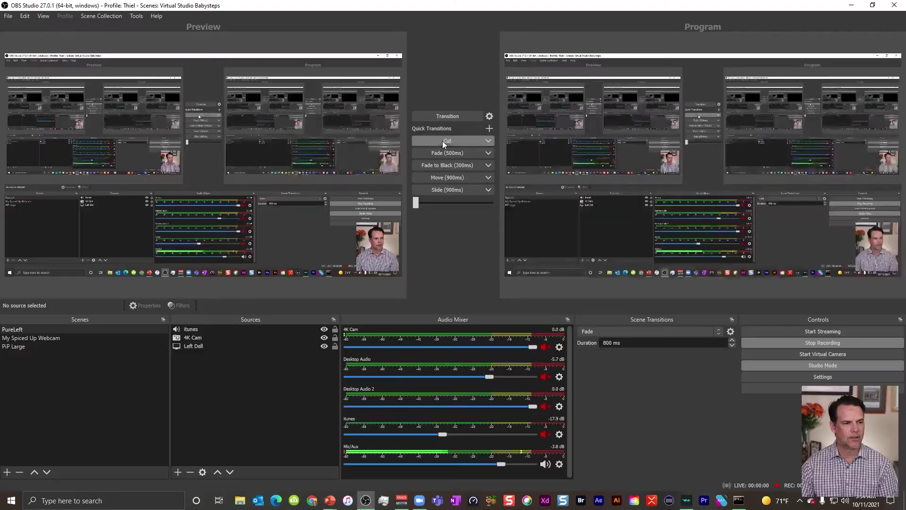
Select the PiP Large scene in the Scenes list to load it into Preview
left_click(27, 346)
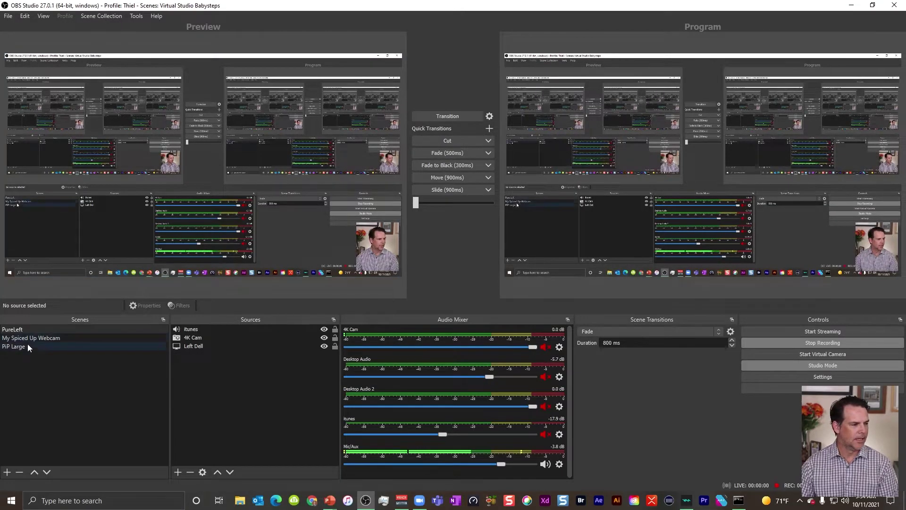